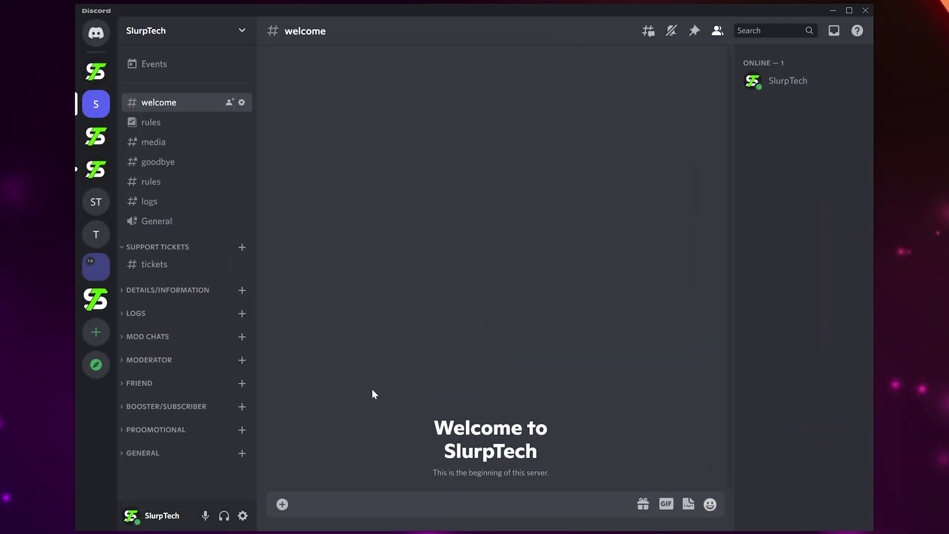
# - Open Discord's user settings to reach the Activity Settings section with Game Overlay
pyautogui.click(244, 517)
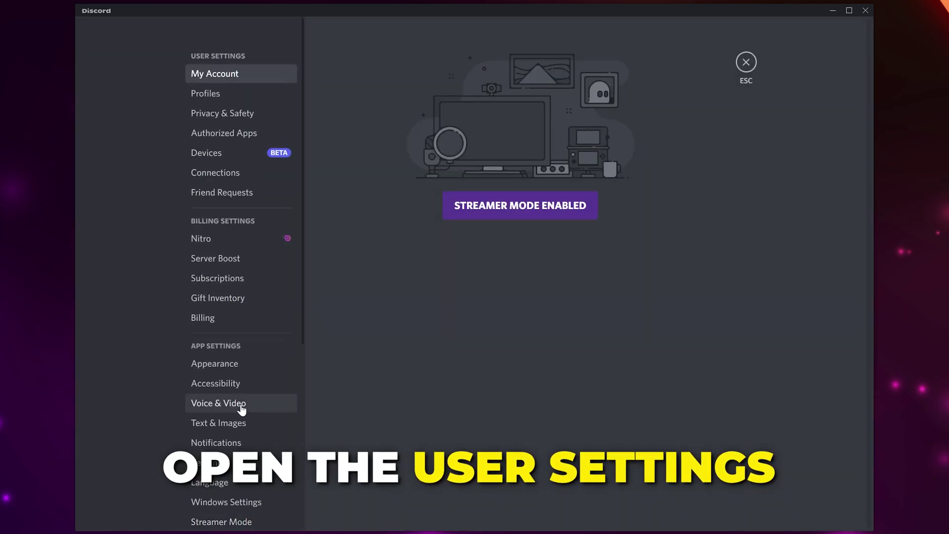
pyautogui.scroll(-5, 242, 408)
pyautogui.scroll(-2, 245, 357)
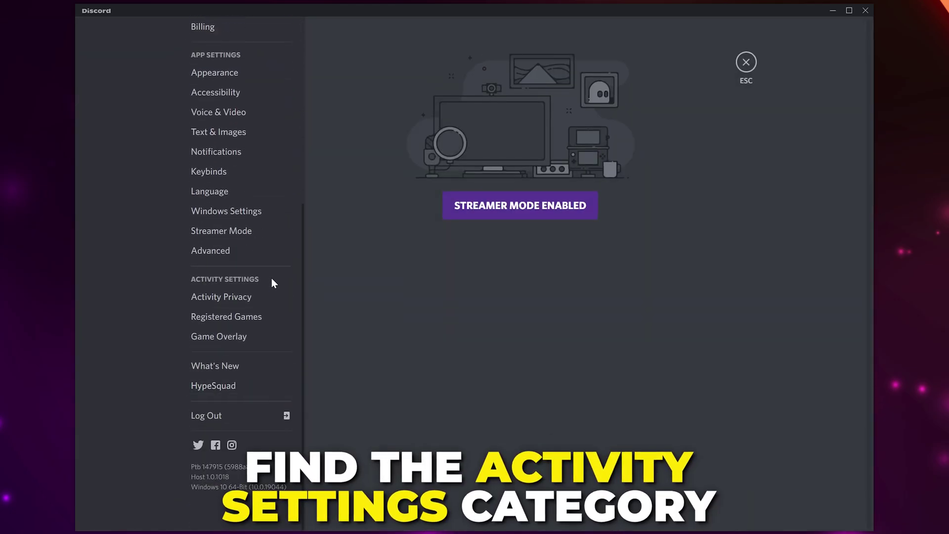
# - Enable the in-game overlay and record Shift+F3 as the Toggle Overlay Lock shortcut
pyautogui.click(243, 341)
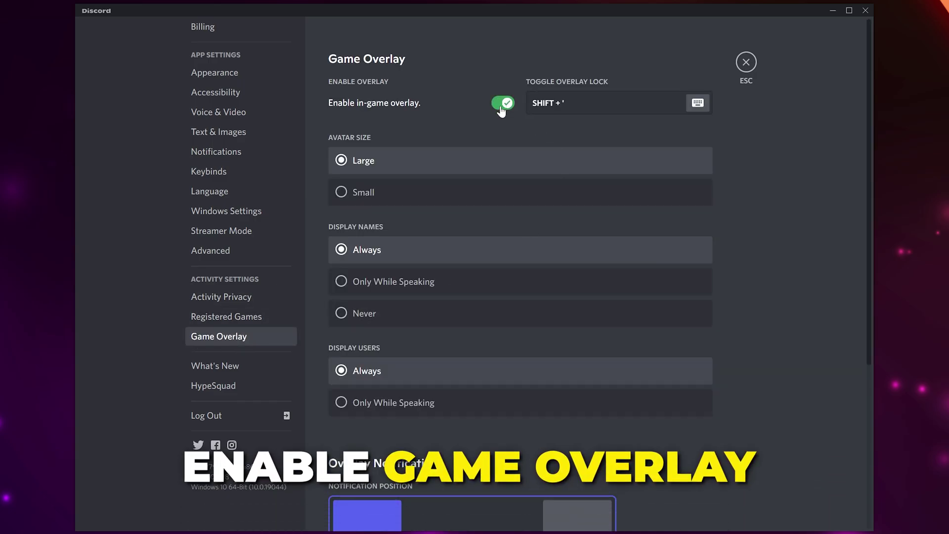
pyautogui.click(697, 104)
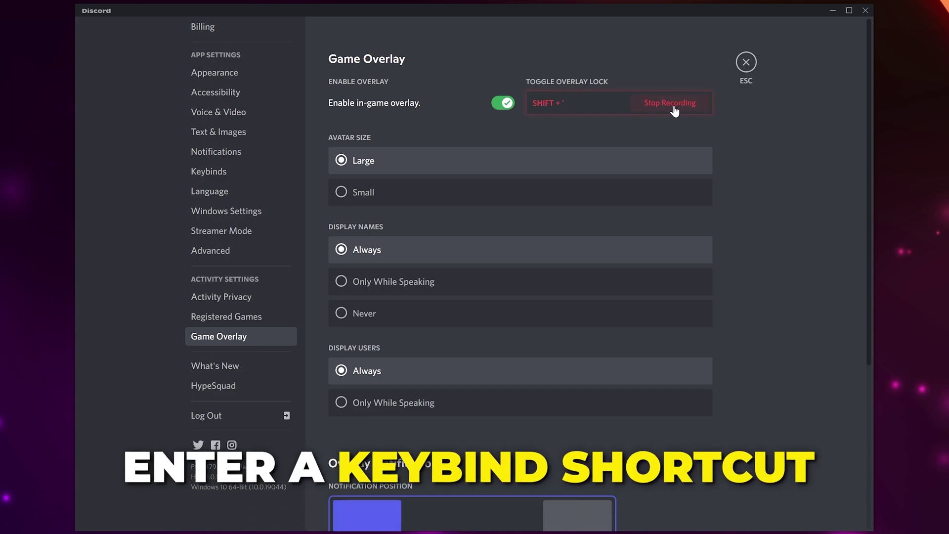
pyautogui.hotkey('shift', 'F3')
pyautogui.click(674, 111)
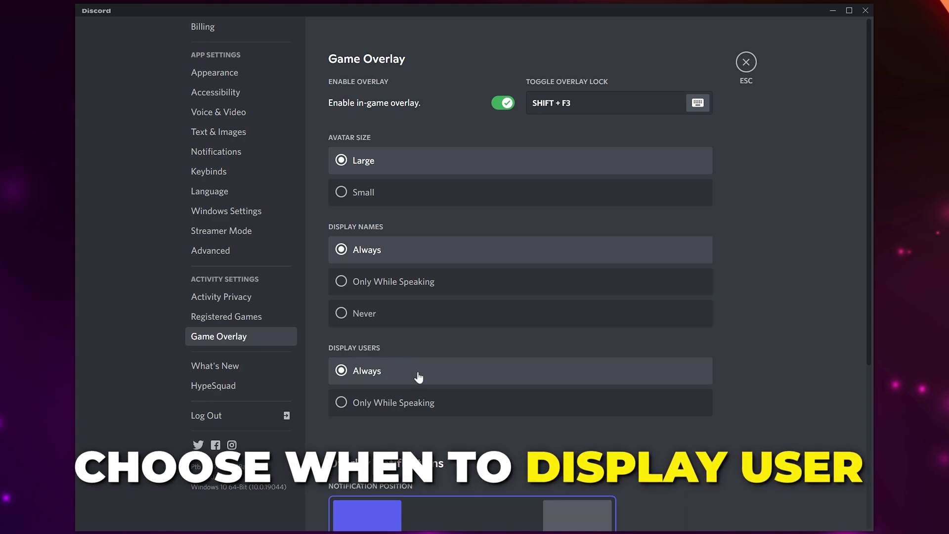
# - Show users only while speaking, keep notifications top-left, and disable text chat notifications
pyautogui.click(353, 411)
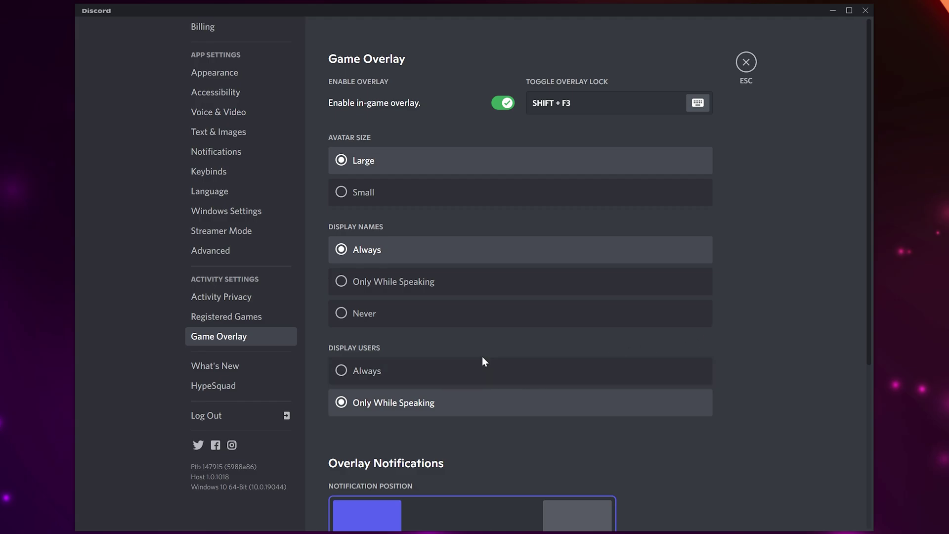
pyautogui.scroll(-3, 482, 357)
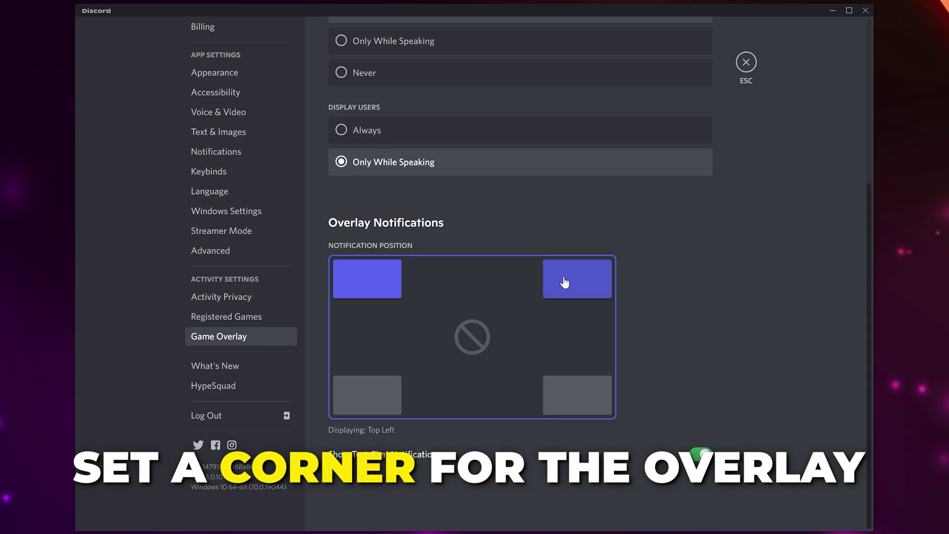
pyautogui.click(565, 282)
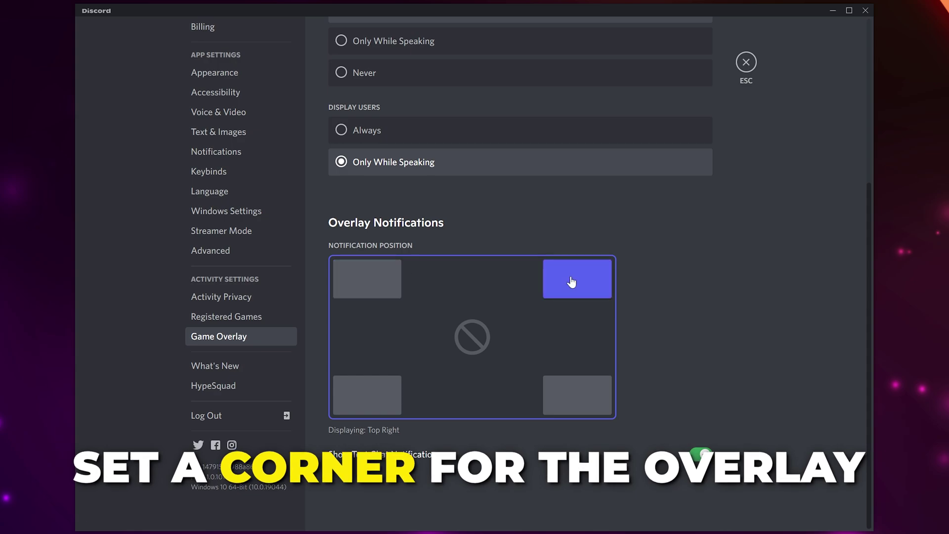
pyautogui.click(396, 280)
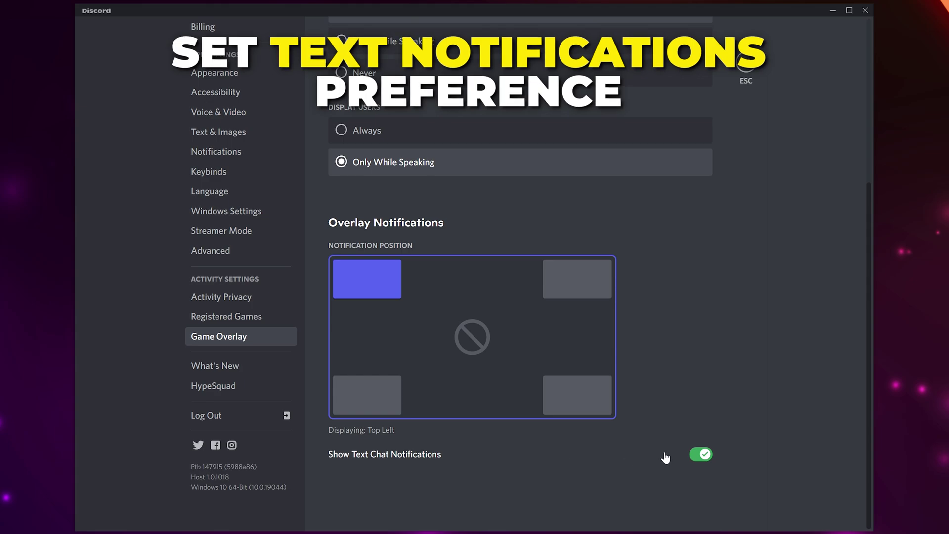
pyautogui.click(704, 456)
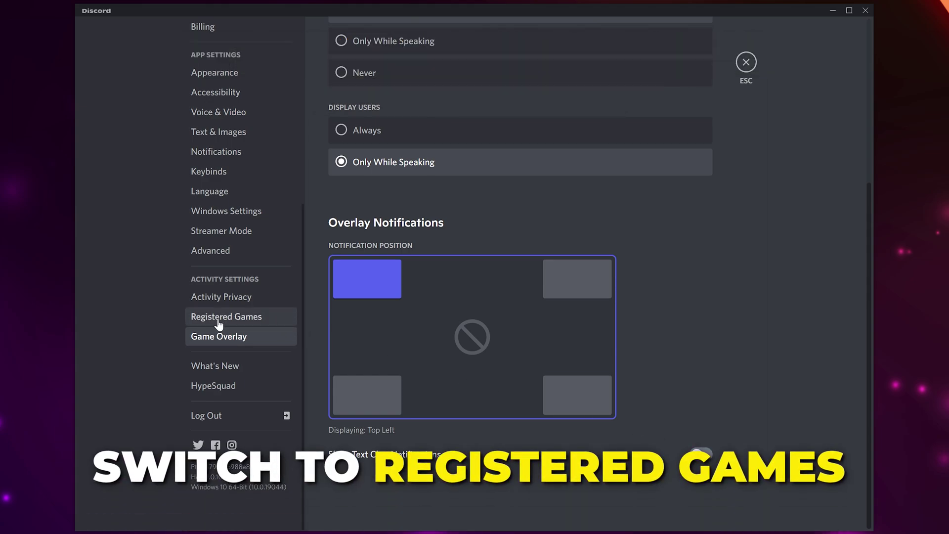
# - Check VALORANT shows Overlay: On in Registered Games and open the Add it! application list
pyautogui.click(238, 317)
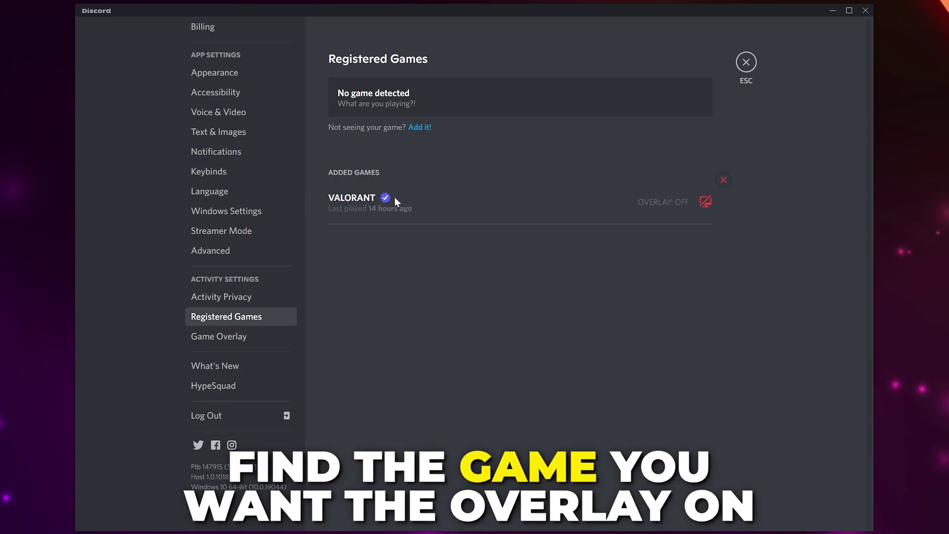
pyautogui.moveTo(519, 202)
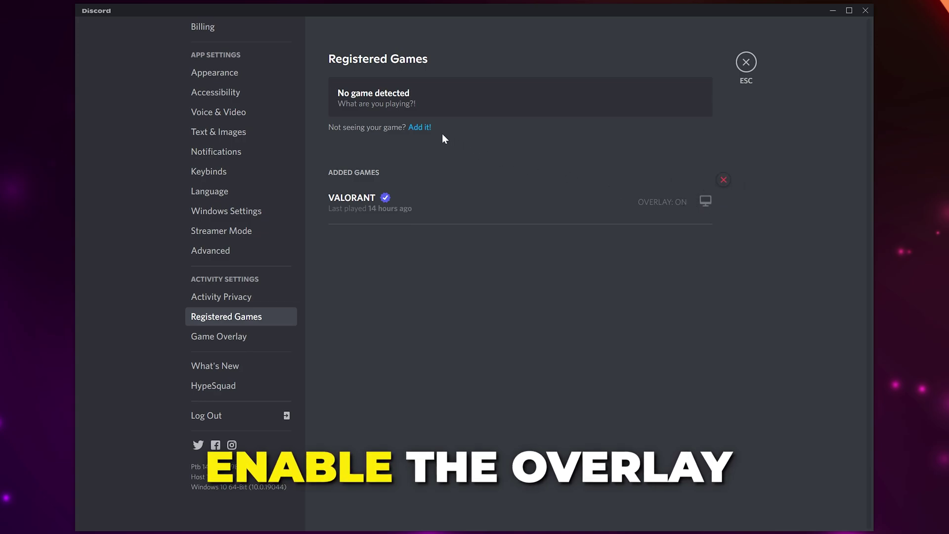
pyautogui.click(420, 128)
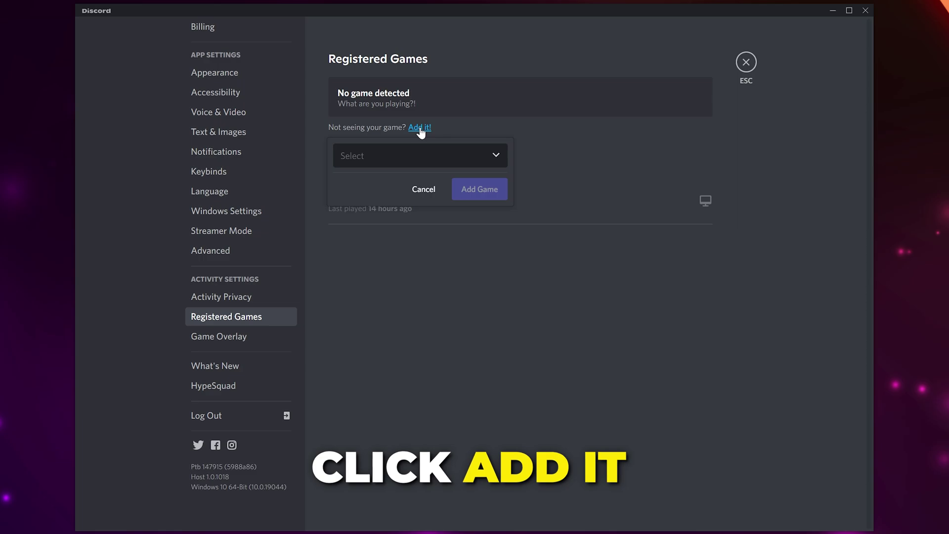
pyautogui.click(445, 156)
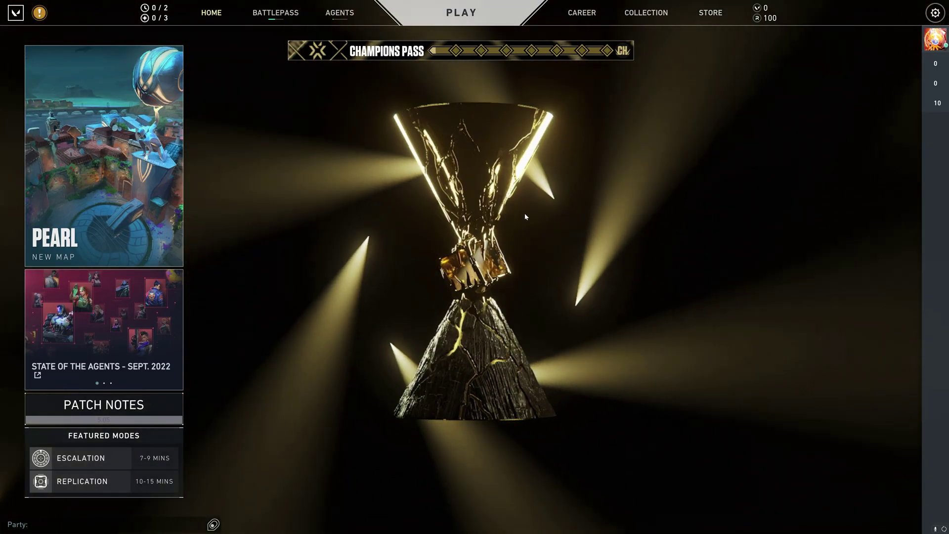
# - Bring up the overlay over Valorant with Shift+`, keep notifications top-left, and view Voice options
pyautogui.hotkey('shift', '`')
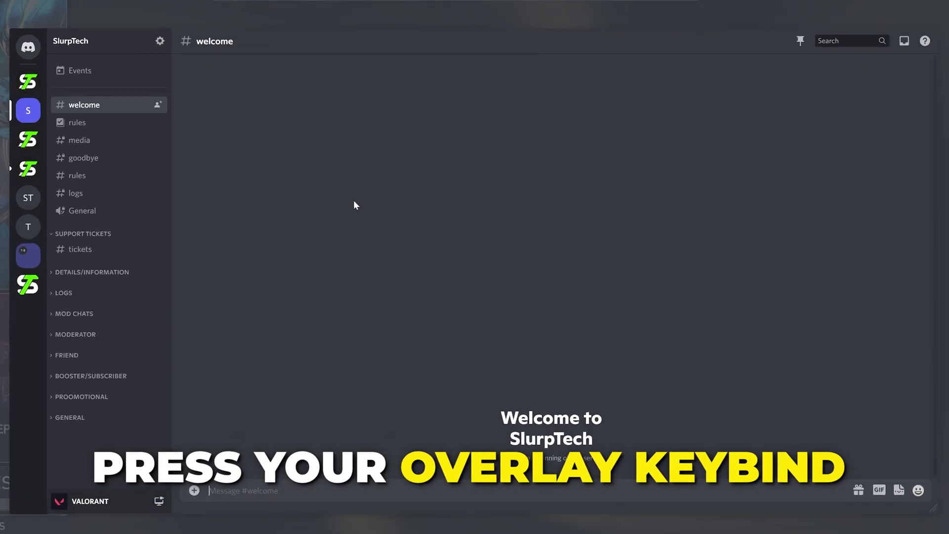
pyautogui.click(160, 41)
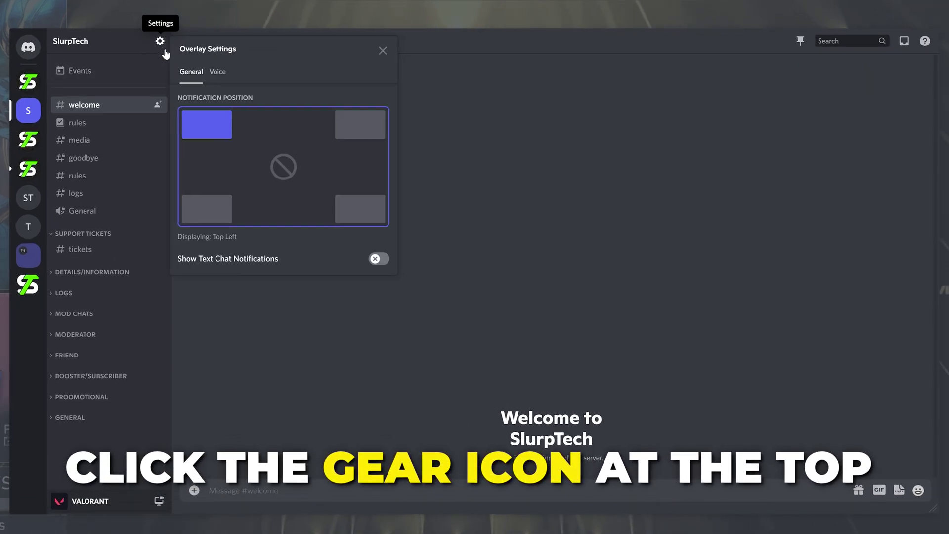
pyautogui.click(364, 140)
pyautogui.click(208, 124)
pyautogui.click(218, 71)
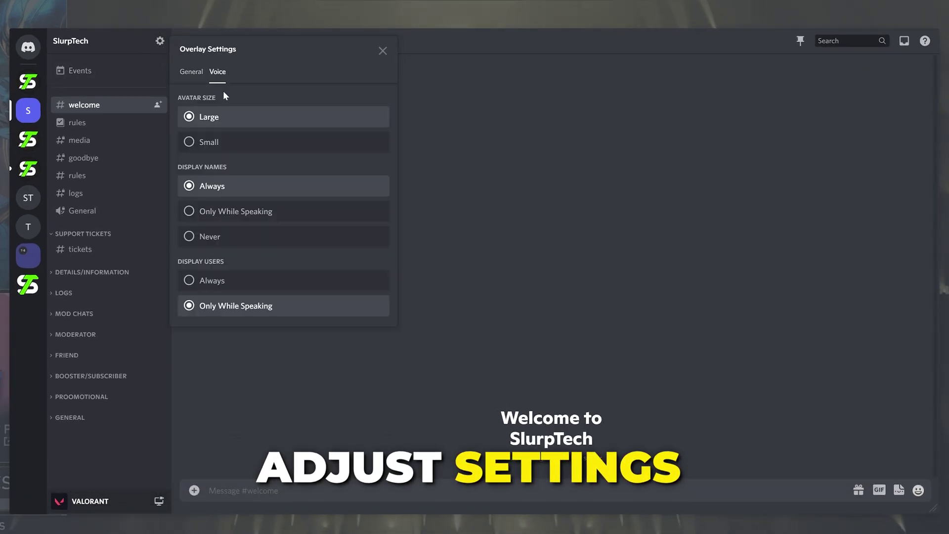